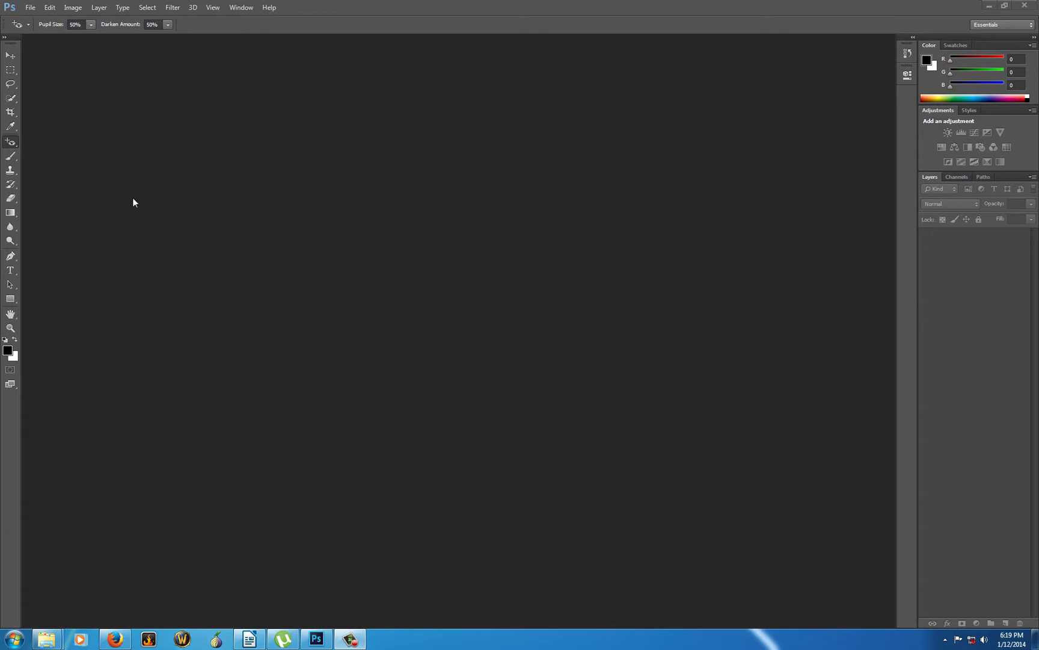
Step: Open the red-eye portrait JPG from the photoshop assets folder
{"action": "left_click", "coordinate": [31, 7]}
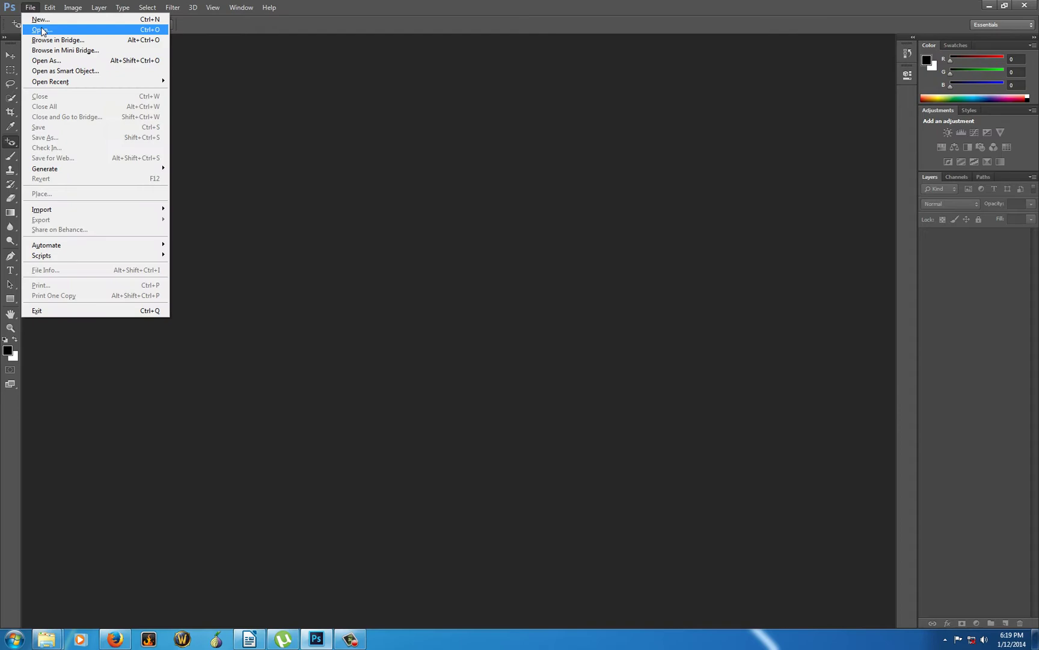
{"action": "left_click", "coordinate": [39, 28]}
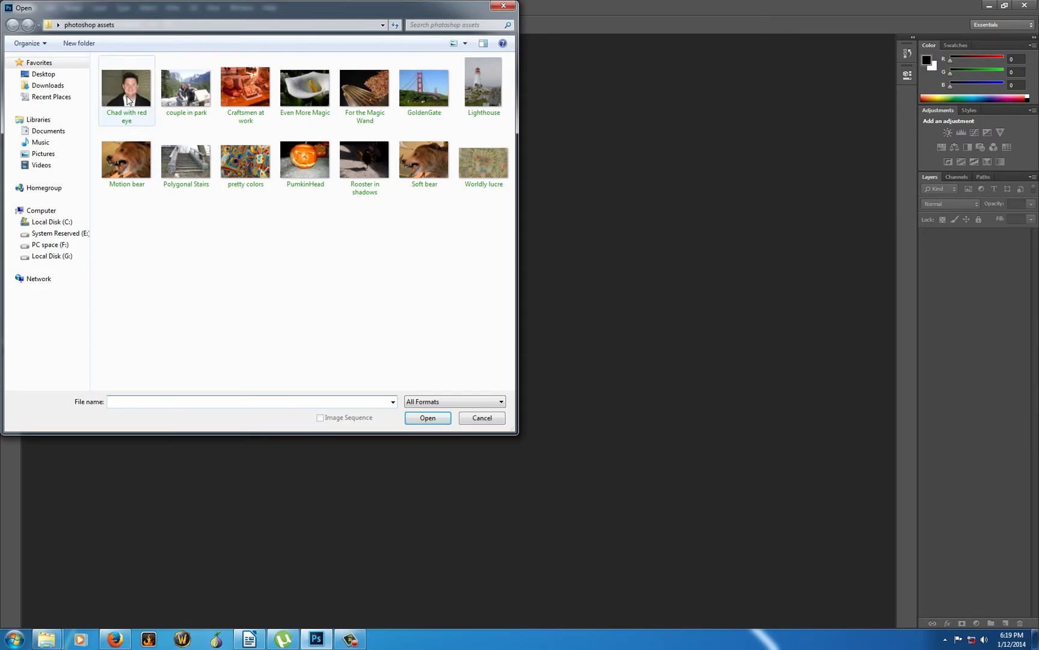
{"action": "left_click", "coordinate": [126, 96]}
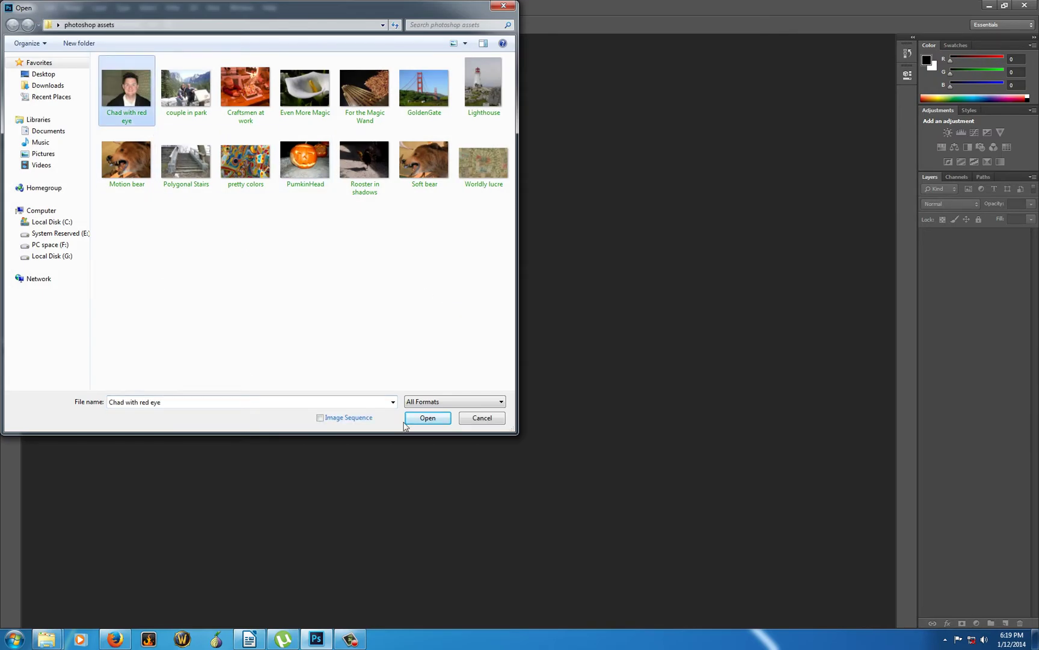
{"action": "left_click", "coordinate": [428, 417]}
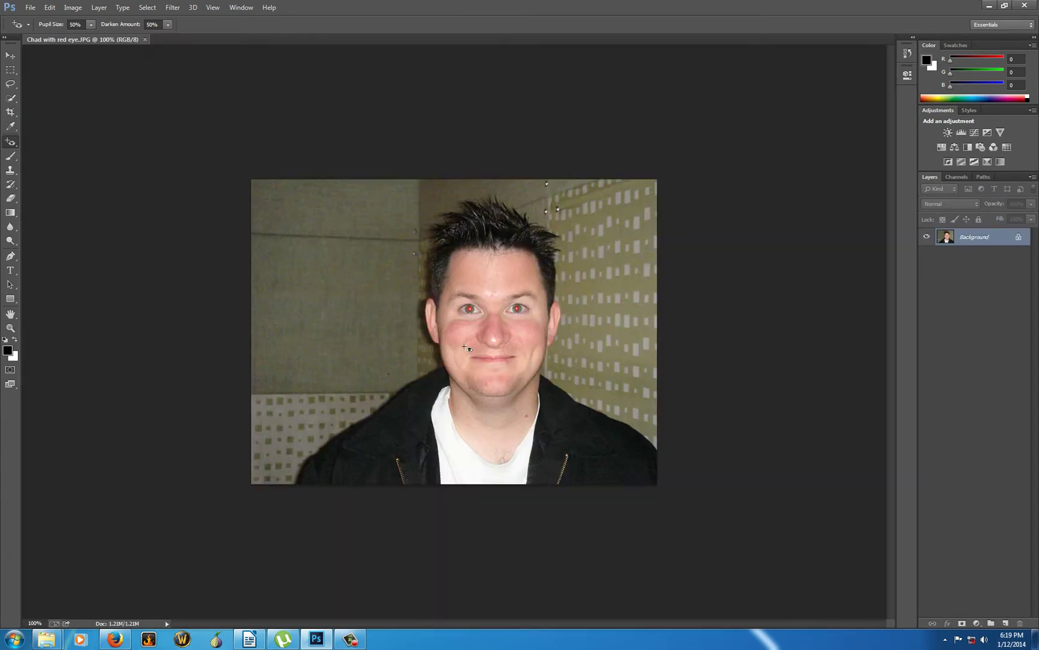
Step: Pick the Spot Healing Brush briefly, then switch back to the Red Eye Tool
{"action": "right_click", "coordinate": [16, 148]}
{"action": "left_click", "coordinate": [48, 143]}
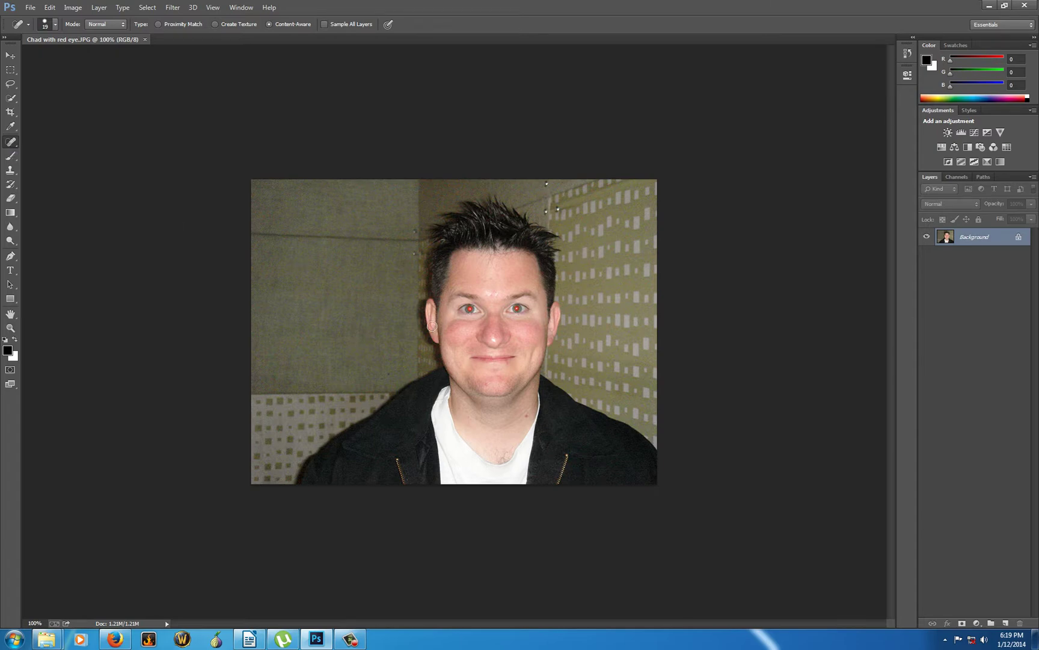
{"action": "left_click", "coordinate": [17, 143]}
{"action": "left_click", "coordinate": [79, 182]}
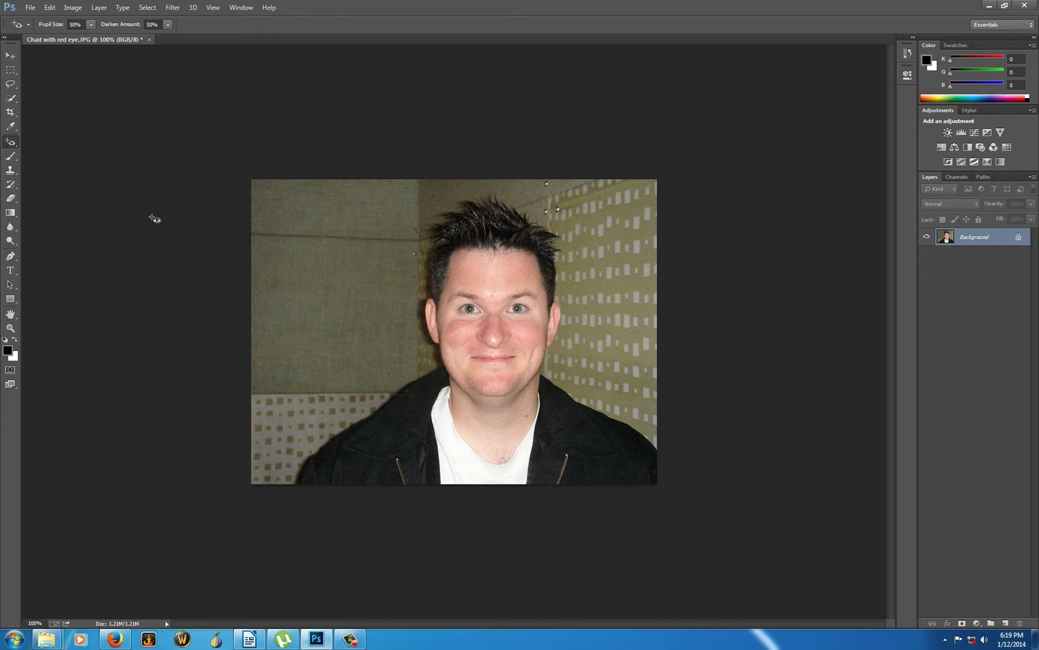
Step: Draw a crop box, trim the top and pull in both sides, then apply the crop
{"action": "left_click", "coordinate": [10, 113]}
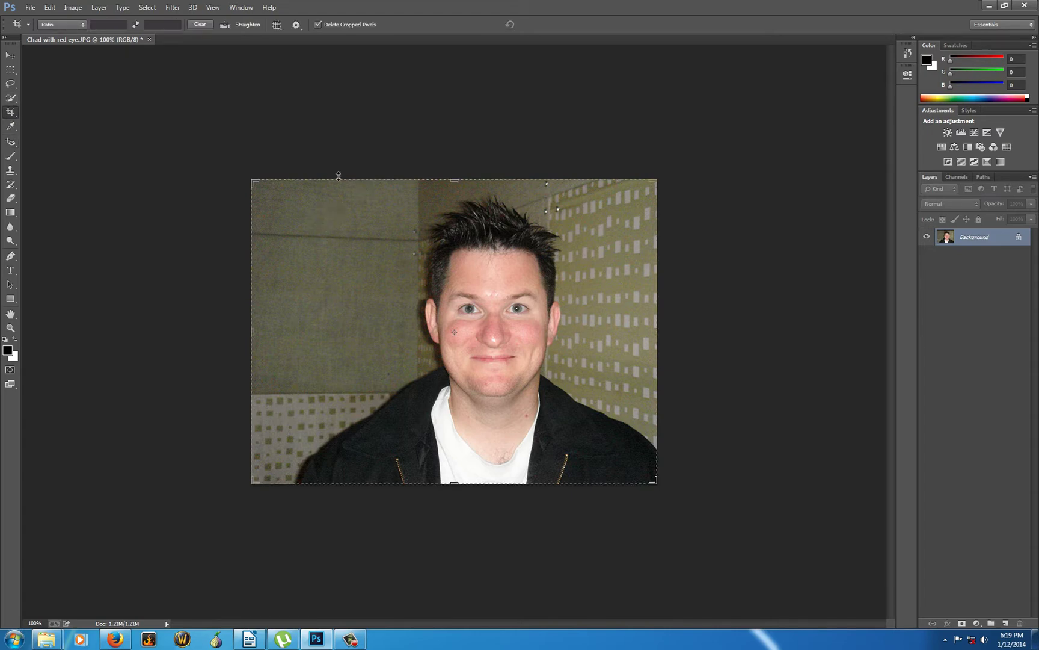
{"action": "left_click_drag", "start_coordinate": [308, 179], "coordinate": [675, 496]}
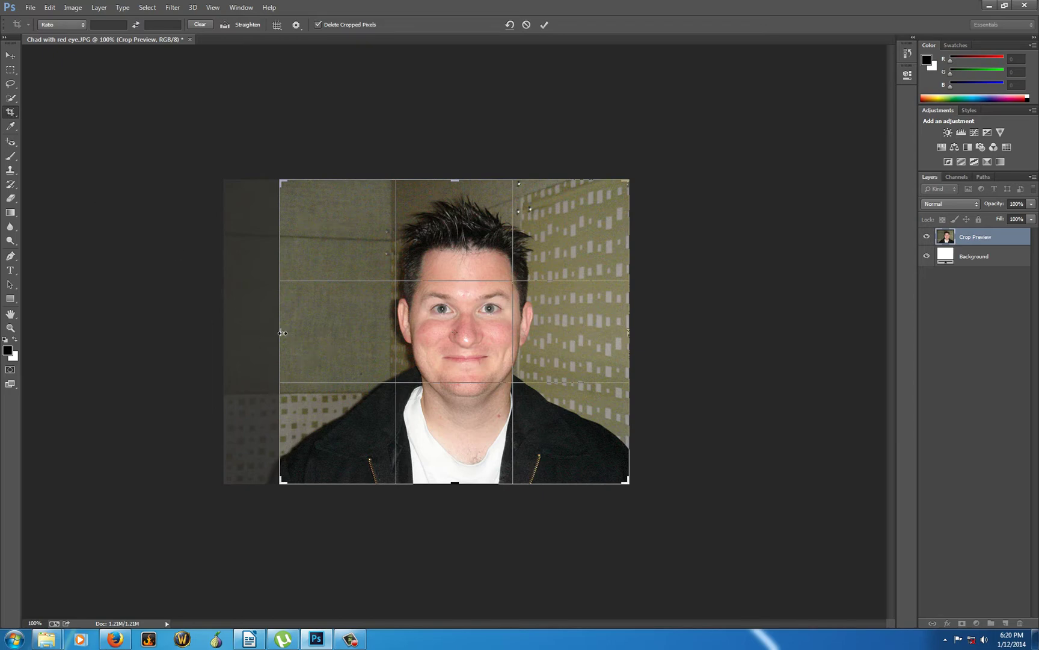
{"action": "mouse_move", "coordinate": [282, 332]}
{"action": "left_mouse_down"}
{"action": "mouse_move", "coordinate": [309, 336]}
{"action": "mouse_move", "coordinate": [278, 334]}
{"action": "left_mouse_up"}
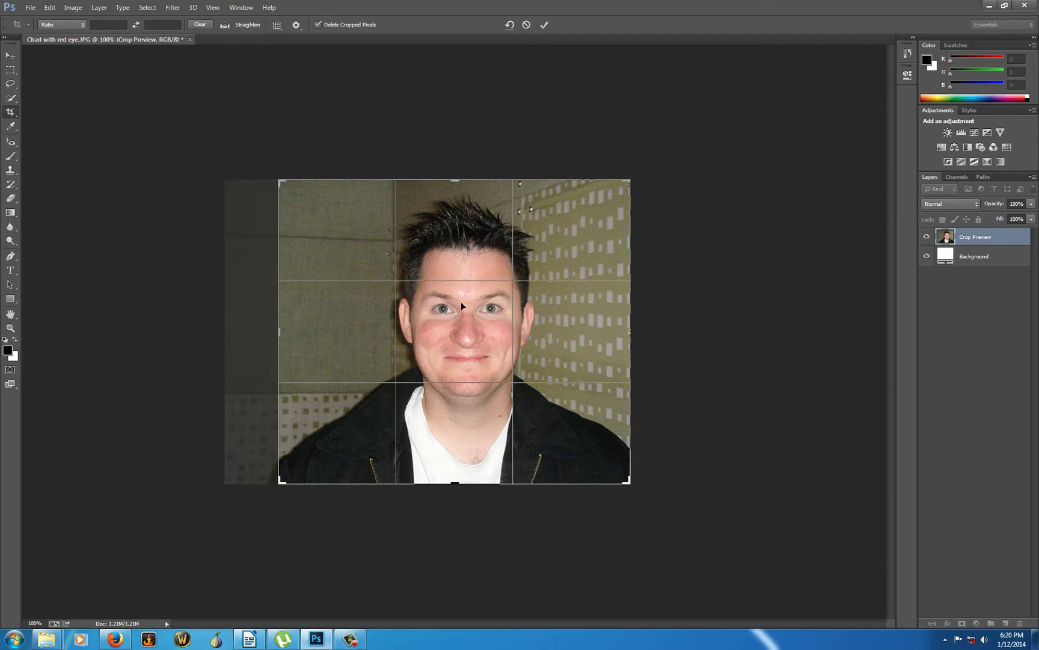
{"action": "left_click_drag", "start_coordinate": [454, 182], "coordinate": [456, 193]}
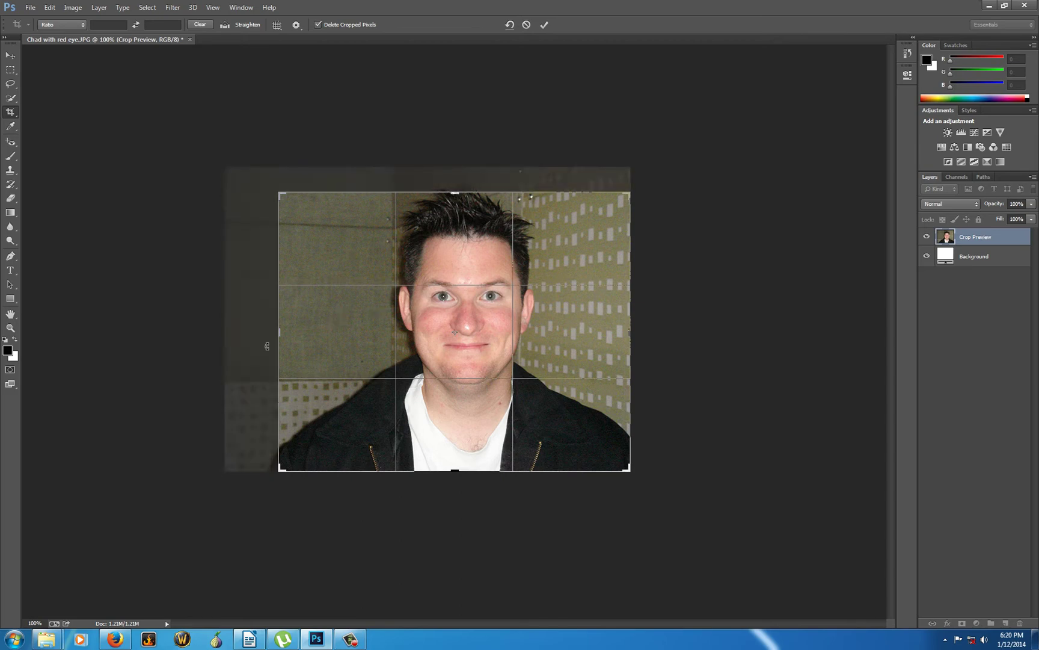
{"action": "left_click_drag", "start_coordinate": [284, 332], "coordinate": [300, 332]}
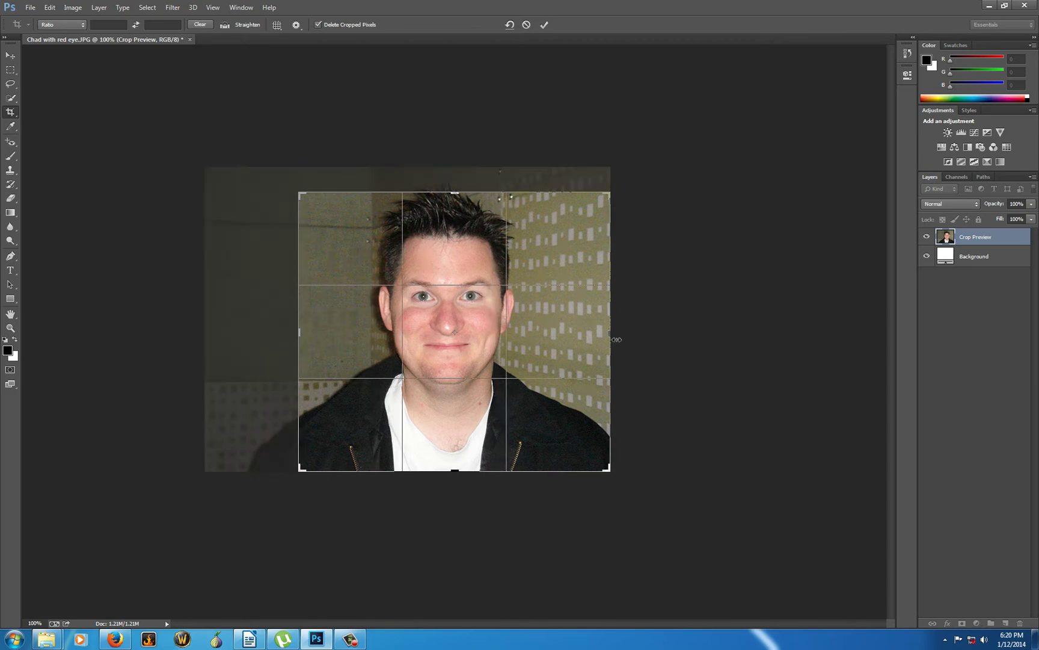
{"action": "left_click_drag", "start_coordinate": [616, 339], "coordinate": [595, 337]}
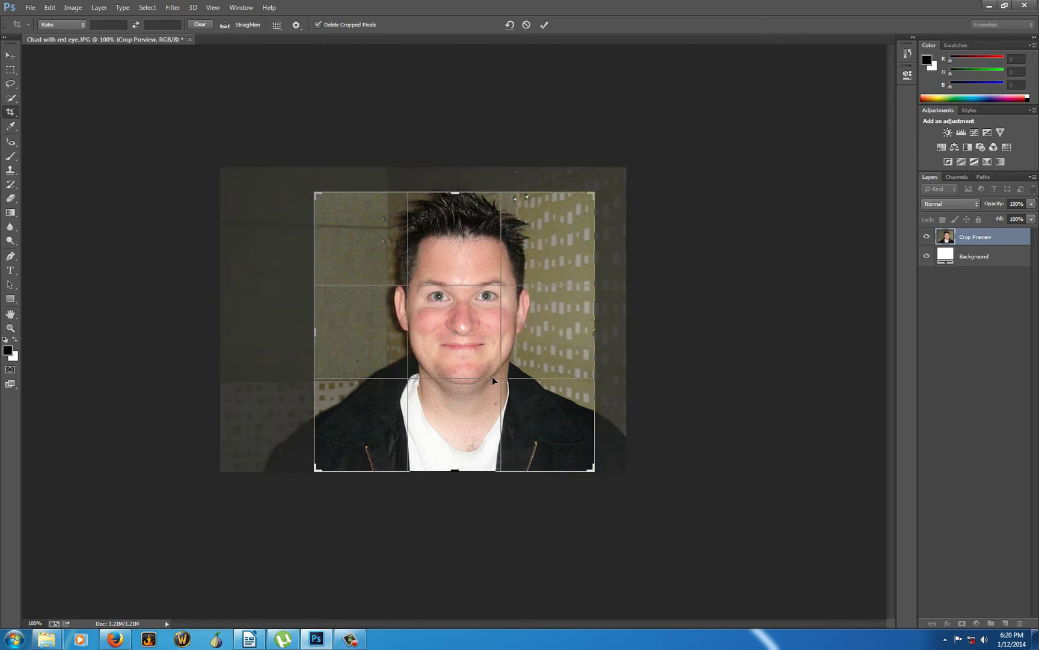
{"action": "right_click", "coordinate": [380, 327]}
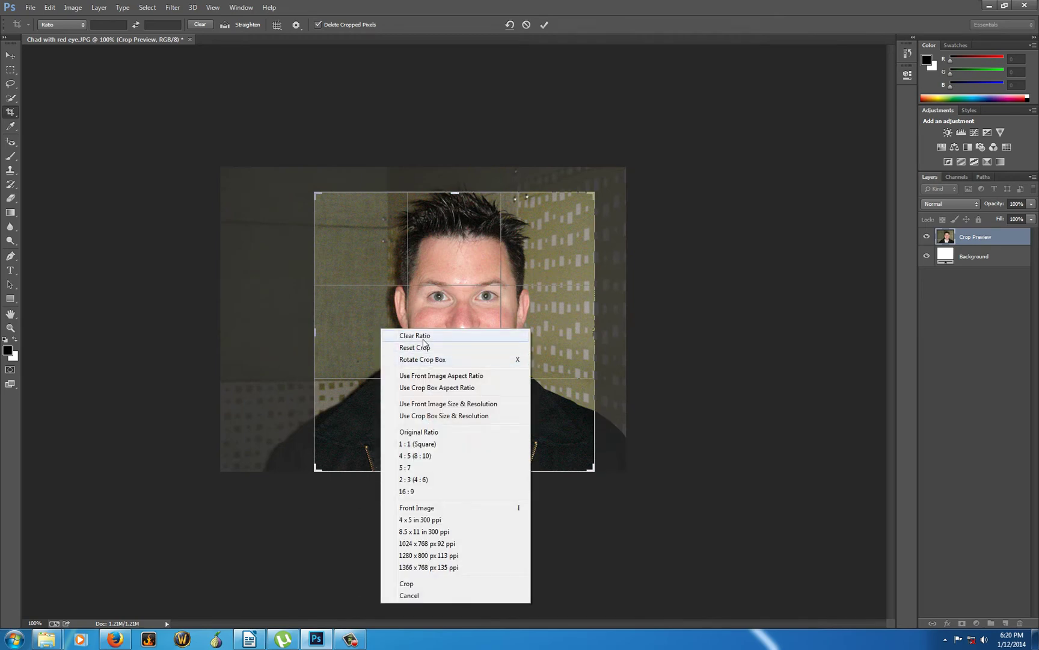
{"action": "left_click", "coordinate": [435, 584]}
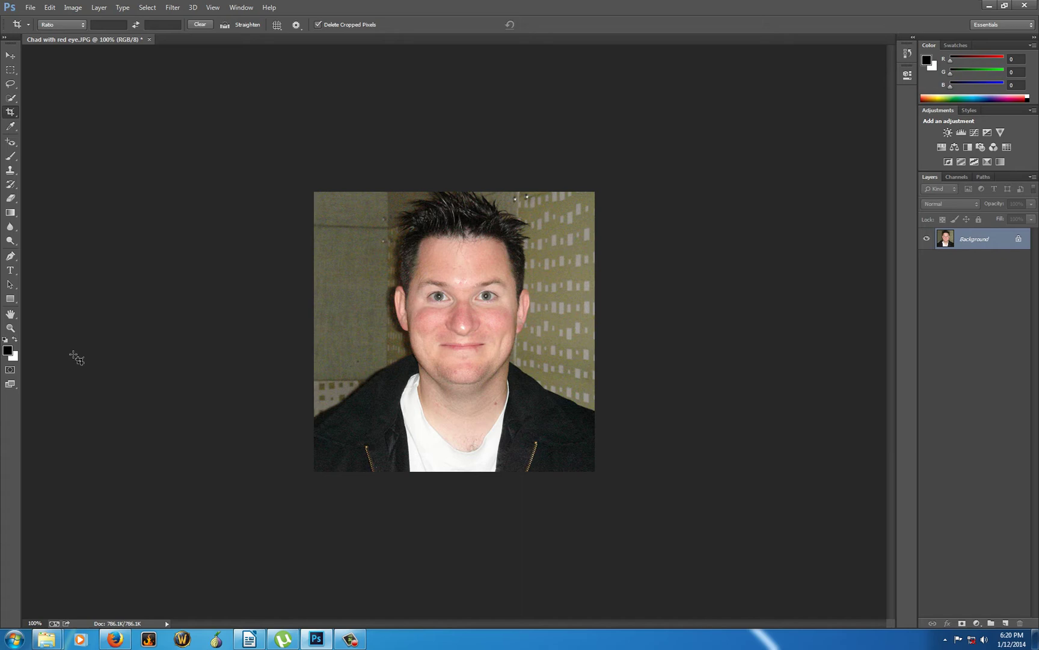
Step: Zoom in on the man's face to 300% with the Zoom Tool
{"action": "left_click", "coordinate": [10, 328]}
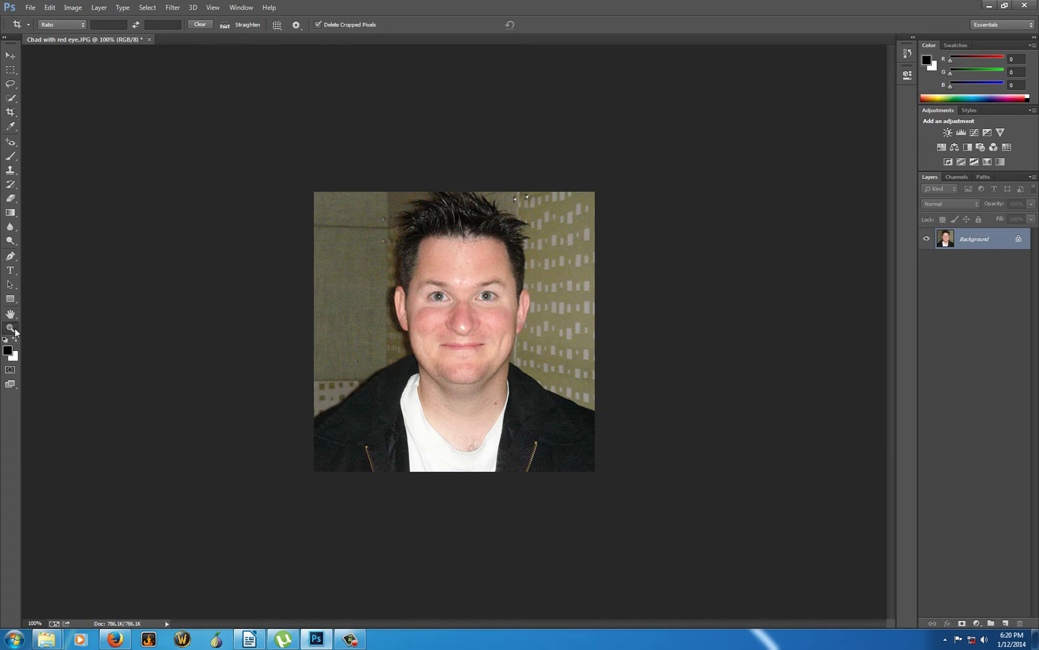
{"action": "left_click", "coordinate": [436, 328]}
{"action": "left_click", "coordinate": [428, 315]}
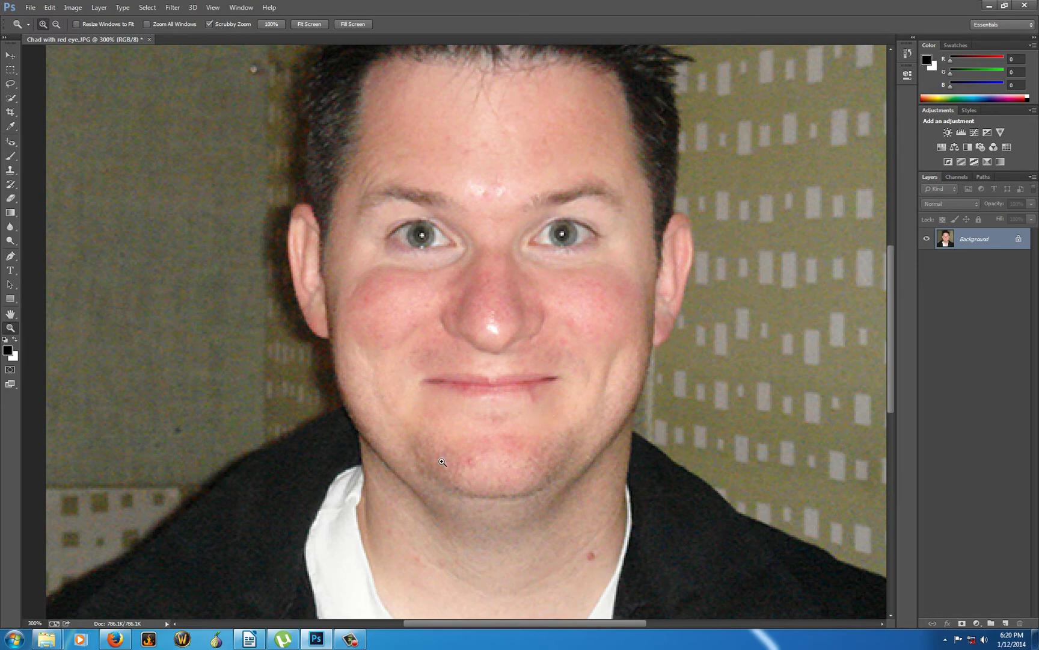
Step: Select the Spot Healing Brush Tool and dismiss the Windows colour scheme warning
{"action": "left_click", "coordinate": [11, 157]}
{"action": "left_click", "coordinate": [12, 143]}
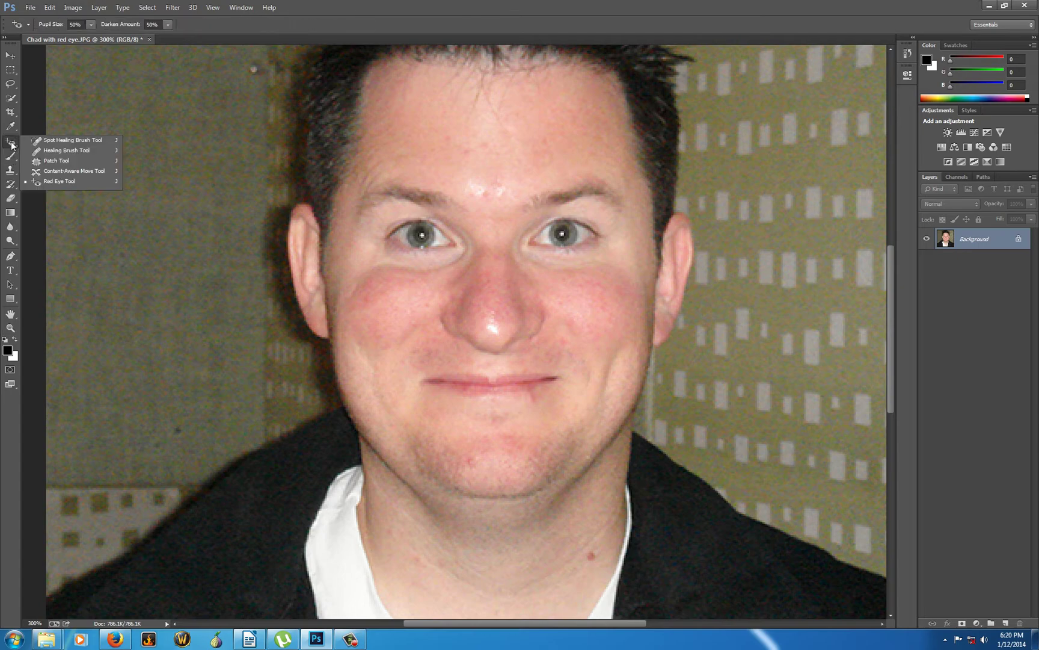
{"action": "left_click", "coordinate": [68, 140]}
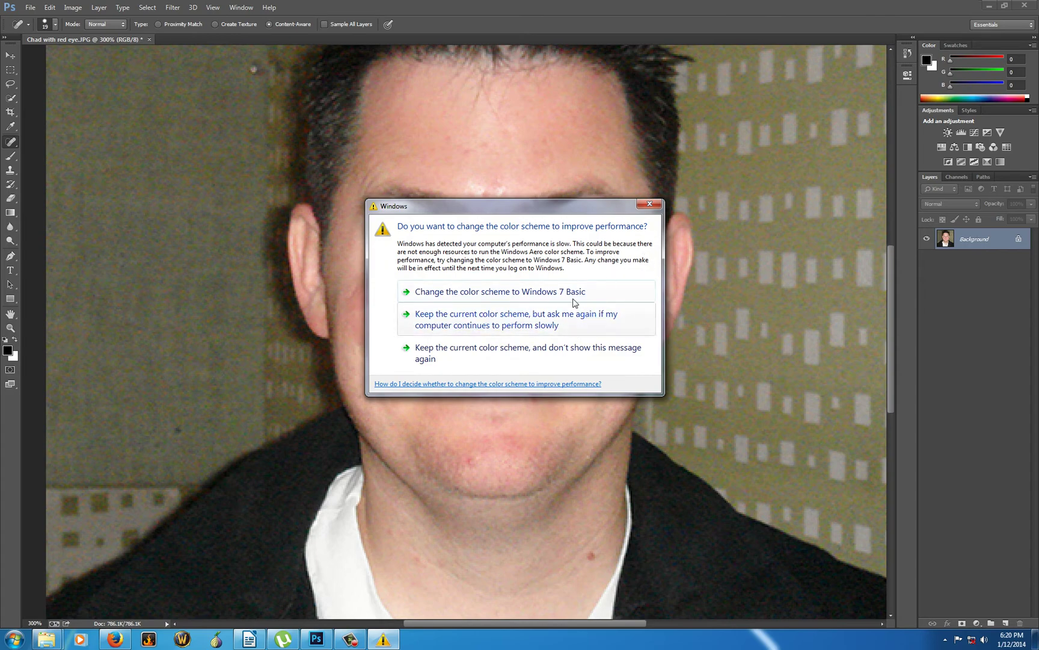
{"action": "left_click", "coordinate": [650, 203]}
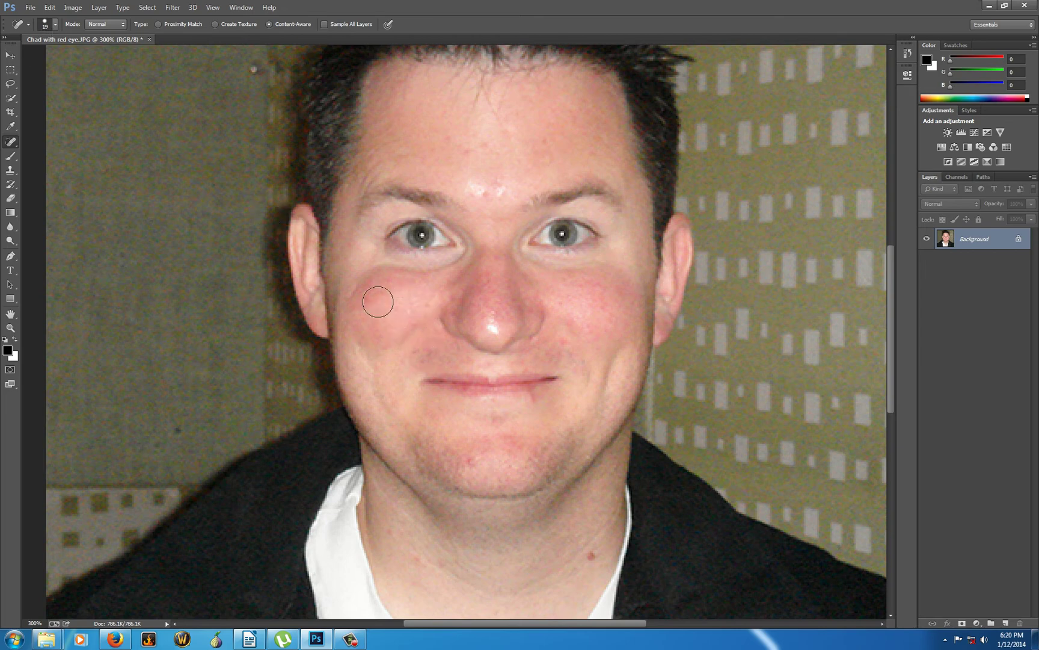
Step: Change the Spot Healing Brush size from 19 px to 8 px
{"action": "left_click", "coordinate": [55, 27]}
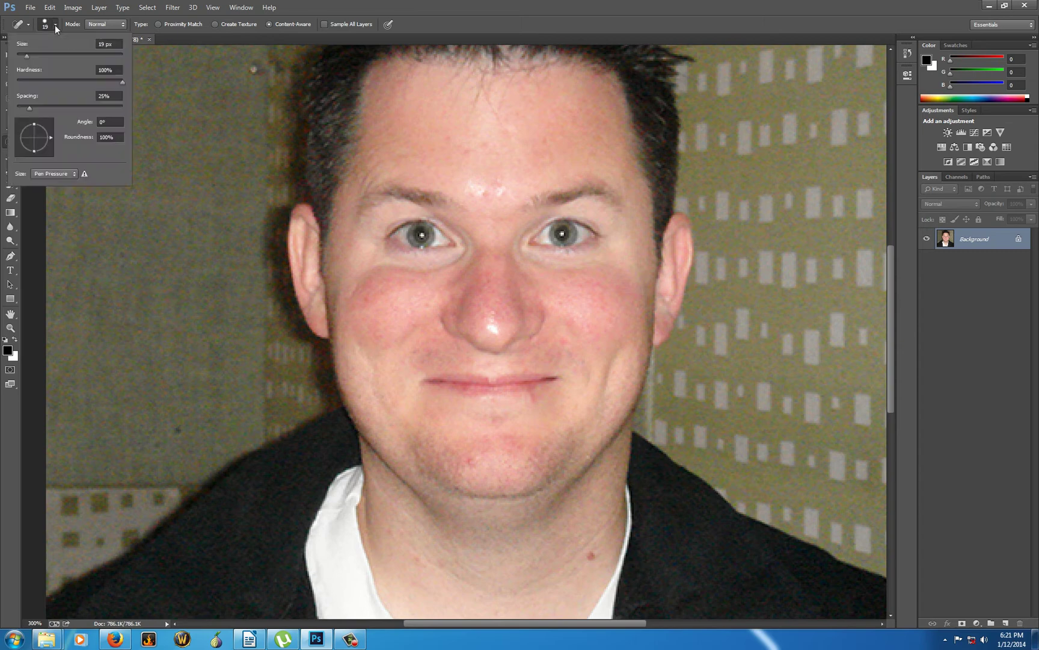
{"action": "left_click", "coordinate": [111, 44]}
{"action": "left_click_drag", "start_coordinate": [123, 44], "coordinate": [77, 44]}
{"action": "type", "text": "8"}
{"action": "key", "text": "Return"}
Step: Heal the blemishes on both cheeks and below the eye
{"action": "left_click", "coordinate": [407, 295]}
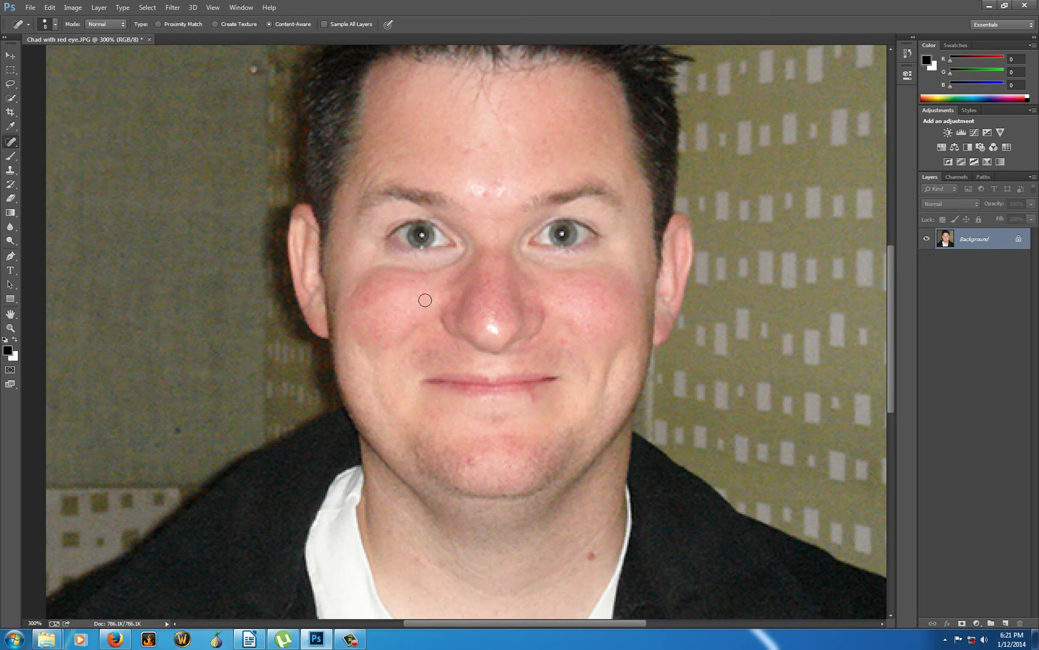
{"action": "mouse_move", "coordinate": [422, 290]}
{"action": "left_mouse_down"}
{"action": "mouse_move", "coordinate": [418, 275]}
{"action": "mouse_move", "coordinate": [374, 302]}
{"action": "mouse_move", "coordinate": [371, 294]}
{"action": "mouse_move", "coordinate": [425, 288]}
{"action": "left_mouse_up"}
{"action": "left_click", "coordinate": [384, 288]}
{"action": "left_click", "coordinate": [376, 304]}
{"action": "left_click", "coordinate": [364, 288]}
{"action": "left_click", "coordinate": [579, 288]}
{"action": "left_click", "coordinate": [587, 285]}
{"action": "left_click_drag", "start_coordinate": [602, 291], "coordinate": [606, 310]}
{"action": "left_click", "coordinate": [587, 296]}
{"action": "left_click", "coordinate": [603, 318]}
Step: Heal three spots on the forehead and one low on the cheek
{"action": "left_click", "coordinate": [487, 145]}
{"action": "left_click", "coordinate": [466, 147]}
{"action": "left_click", "coordinate": [536, 150]}
{"action": "left_click", "coordinate": [612, 379]}
Step: Paint healing strokes across the nose, its bridge and the spot beside it
{"action": "left_click", "coordinate": [563, 338]}
{"action": "mouse_move", "coordinate": [531, 316]}
{"action": "left_mouse_down"}
{"action": "mouse_move", "coordinate": [472, 308]}
{"action": "mouse_move", "coordinate": [516, 288]}
{"action": "mouse_move", "coordinate": [506, 303]}
{"action": "mouse_move", "coordinate": [523, 278]}
{"action": "mouse_move", "coordinate": [526, 292]}
{"action": "mouse_move", "coordinate": [483, 293]}
{"action": "mouse_move", "coordinate": [498, 269]}
{"action": "mouse_move", "coordinate": [487, 258]}
{"action": "mouse_move", "coordinate": [453, 282]}
{"action": "mouse_move", "coordinate": [464, 276]}
{"action": "mouse_move", "coordinate": [439, 323]}
{"action": "mouse_move", "coordinate": [445, 333]}
{"action": "mouse_move", "coordinate": [478, 353]}
{"action": "mouse_move", "coordinate": [559, 326]}
{"action": "mouse_move", "coordinate": [538, 301]}
{"action": "mouse_move", "coordinate": [494, 305]}
{"action": "mouse_move", "coordinate": [471, 280]}
{"action": "mouse_move", "coordinate": [492, 286]}
{"action": "left_mouse_up"}
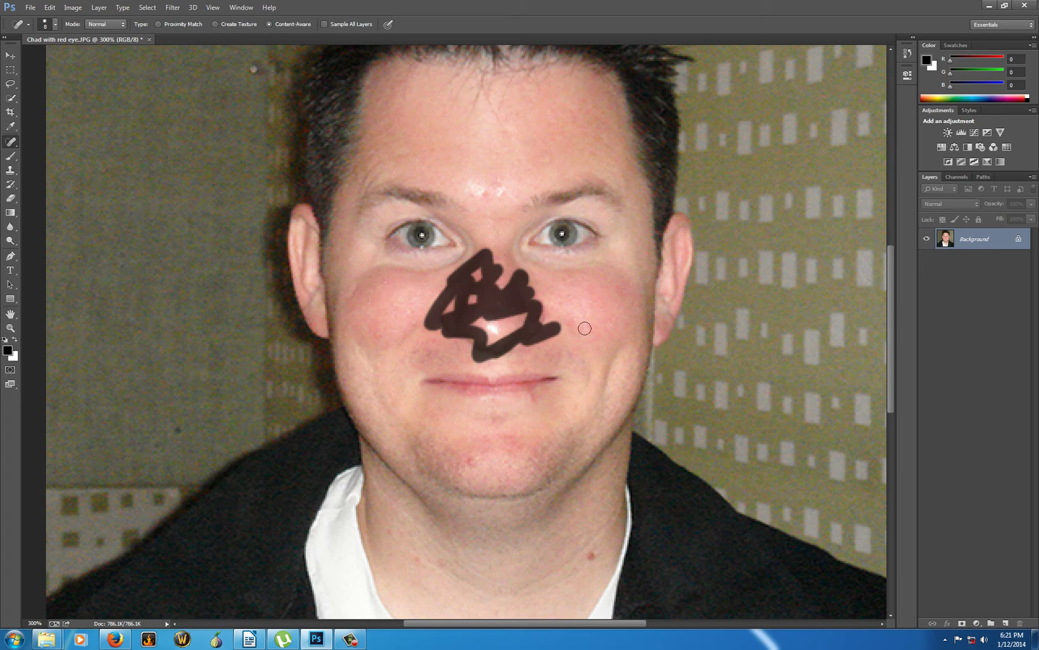
{"action": "mouse_move", "coordinate": [541, 318]}
{"action": "left_mouse_down"}
{"action": "mouse_move", "coordinate": [516, 319]}
{"action": "mouse_move", "coordinate": [546, 323]}
{"action": "mouse_move", "coordinate": [479, 334]}
{"action": "mouse_move", "coordinate": [476, 301]}
{"action": "mouse_move", "coordinate": [468, 303]}
{"action": "mouse_move", "coordinate": [477, 343]}
{"action": "left_mouse_up"}
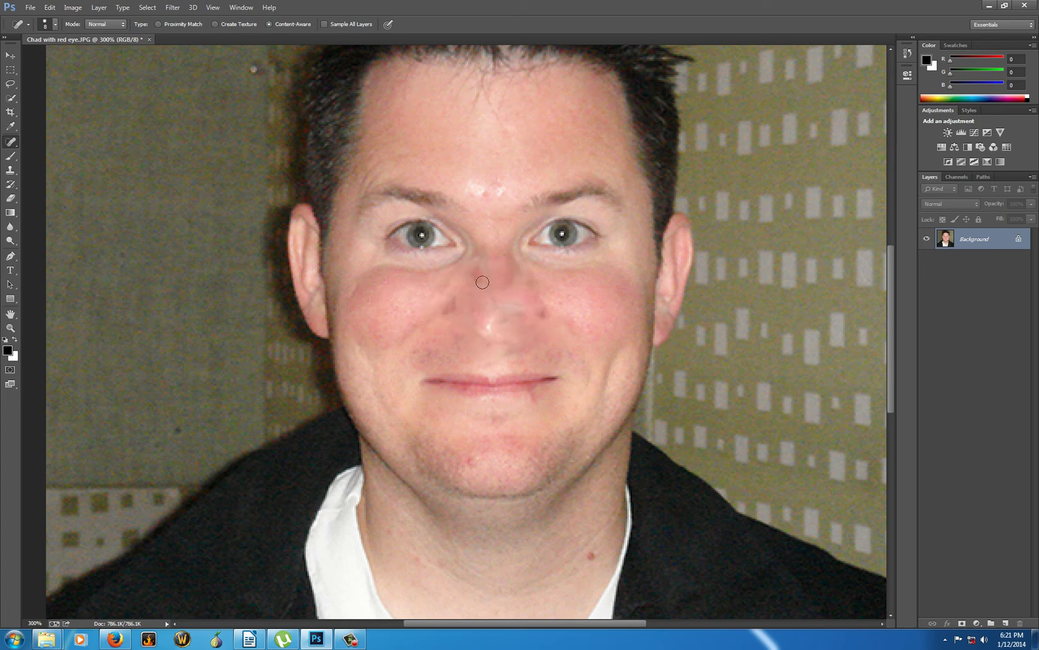
{"action": "left_click_drag", "start_coordinate": [484, 266], "coordinate": [445, 317]}
{"action": "left_click_drag", "start_coordinate": [510, 278], "coordinate": [537, 312]}
Step: Paint healing strokes along both sides of the hairline, then heal the neck and chin spots
{"action": "left_click_drag", "start_coordinate": [364, 118], "coordinate": [381, 117]}
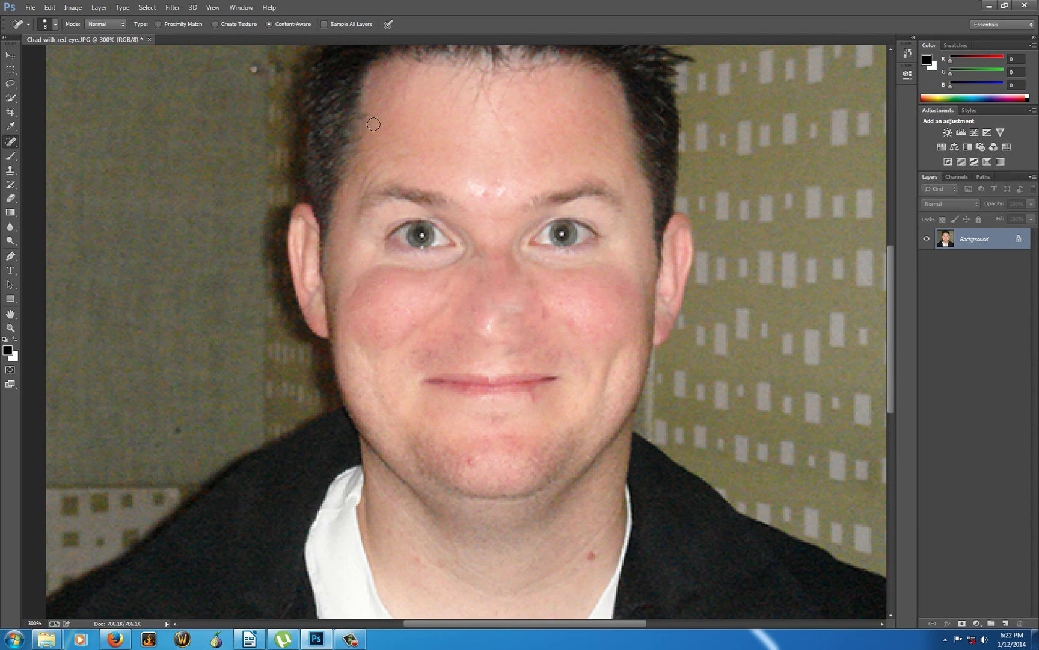
{"action": "left_click_drag", "start_coordinate": [641, 128], "coordinate": [626, 132]}
{"action": "left_click_drag", "start_coordinate": [643, 191], "coordinate": [656, 161]}
{"action": "left_click", "coordinate": [589, 555]}
{"action": "left_click", "coordinate": [472, 459]}
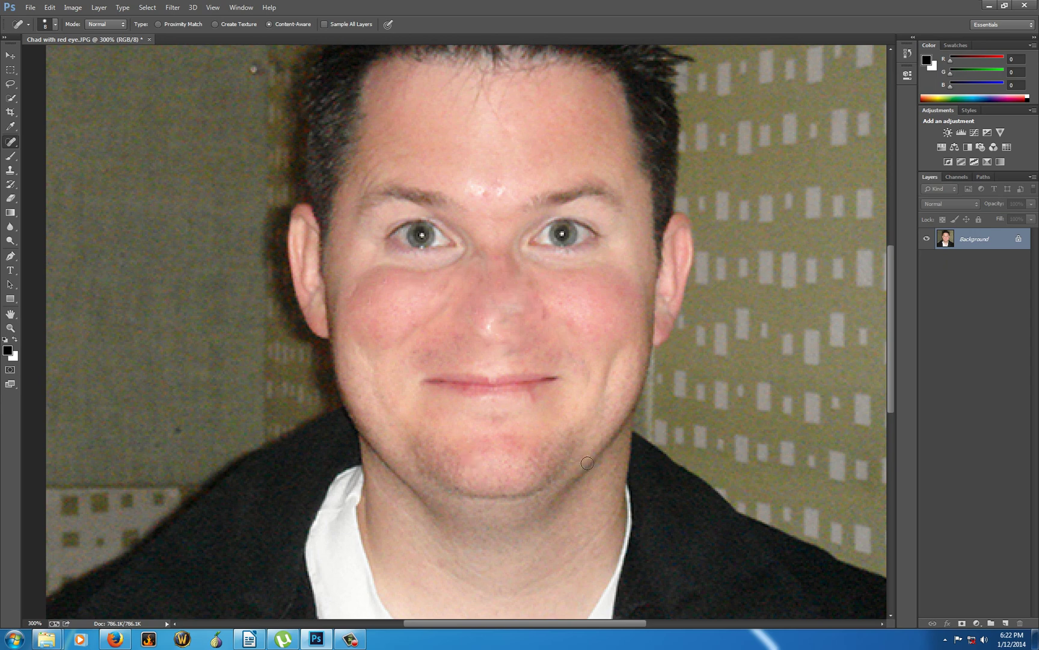